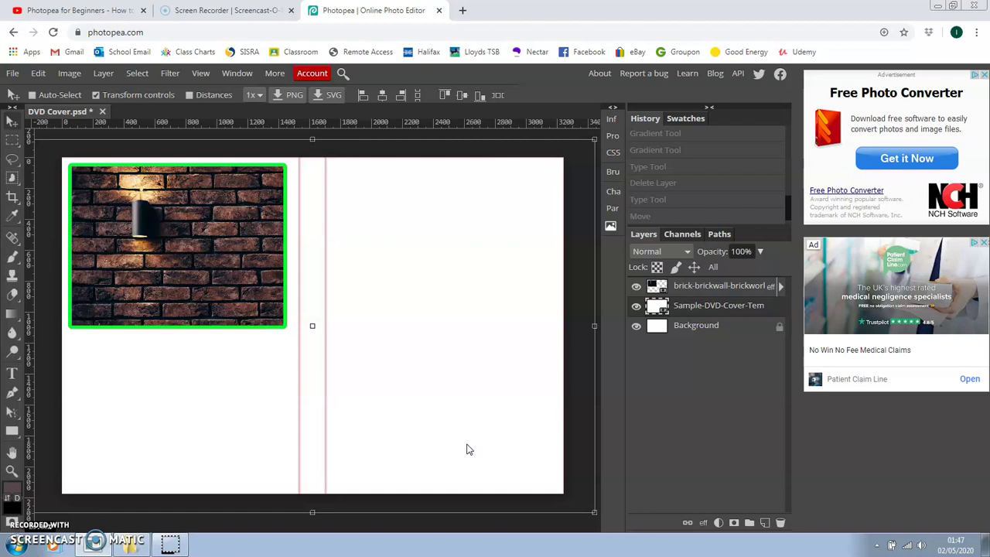
- Rasterize the Sample-DVD-Cover-Tem layer
left_click(435, 444)
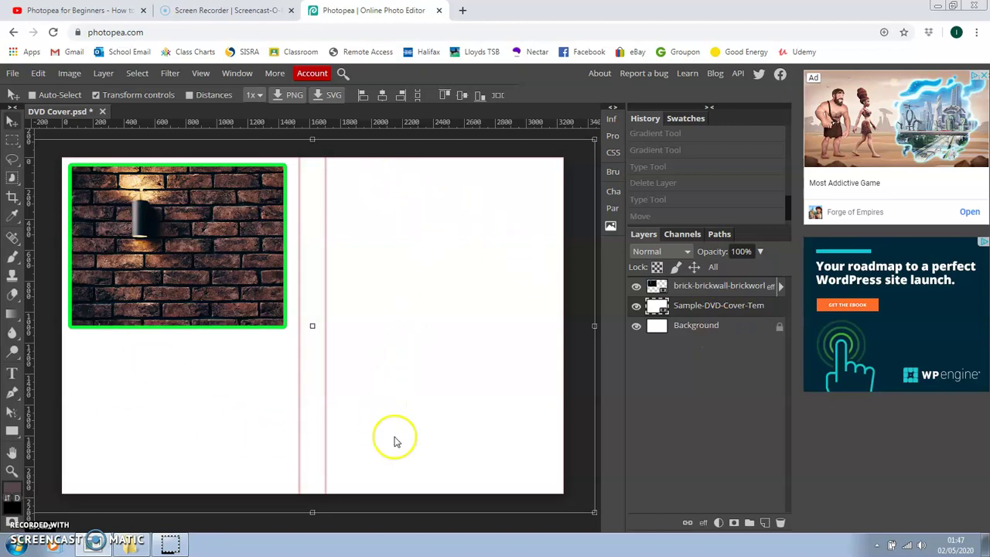
left_click(734, 315)
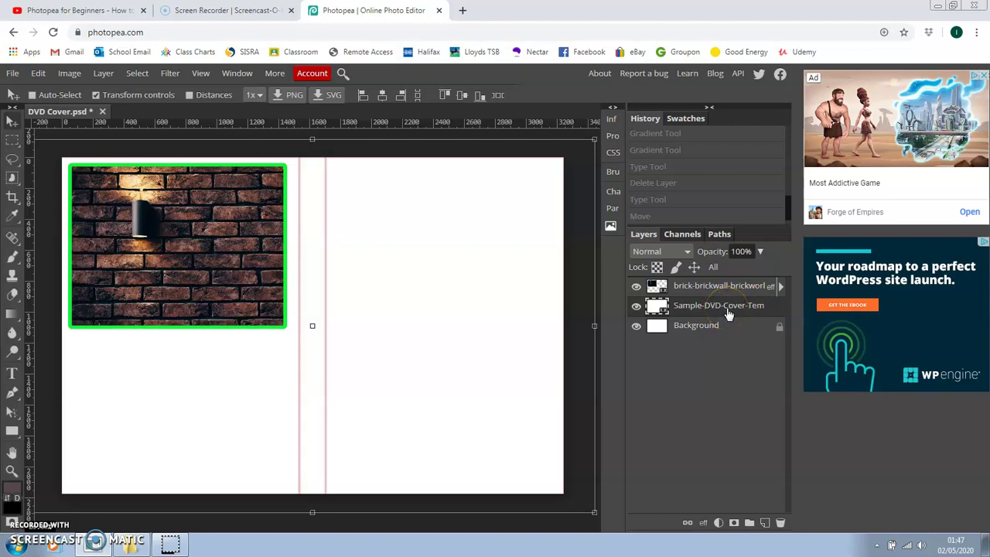
right_click(728, 314)
right_click(756, 310)
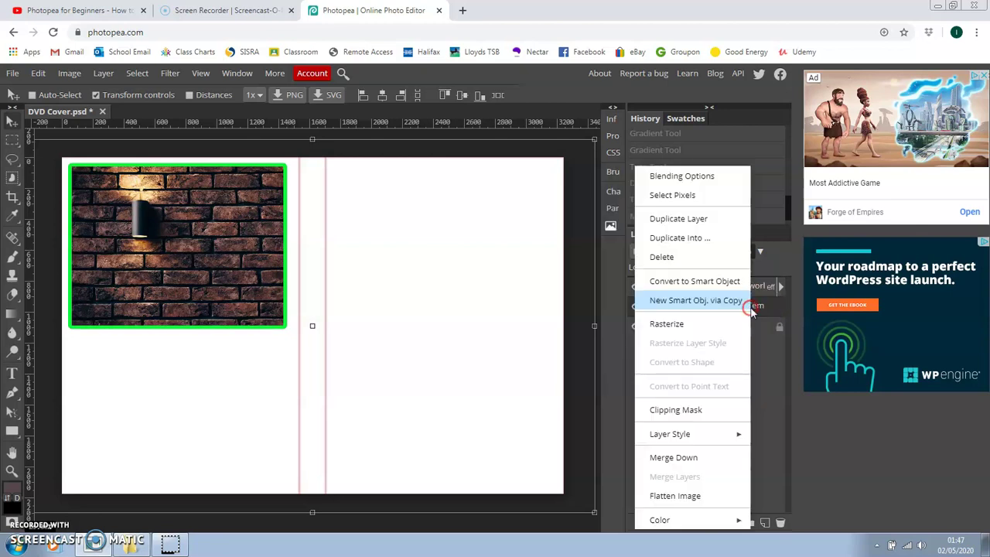
left_click(703, 328)
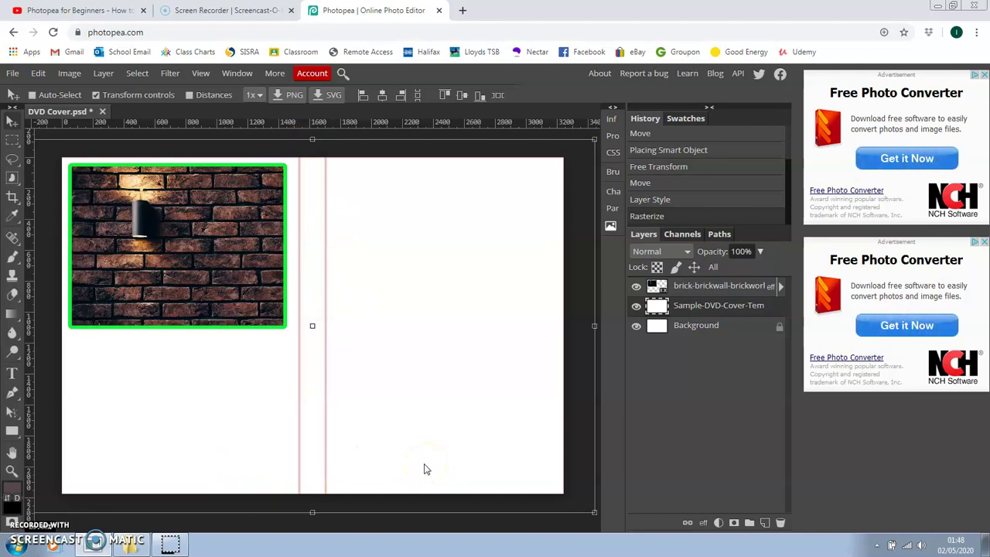
- Fill the back cover panel around the brick wall picture with foreground colour 55474b using the Paint Bucket Tool
left_click(19, 319)
right_click(21, 321)
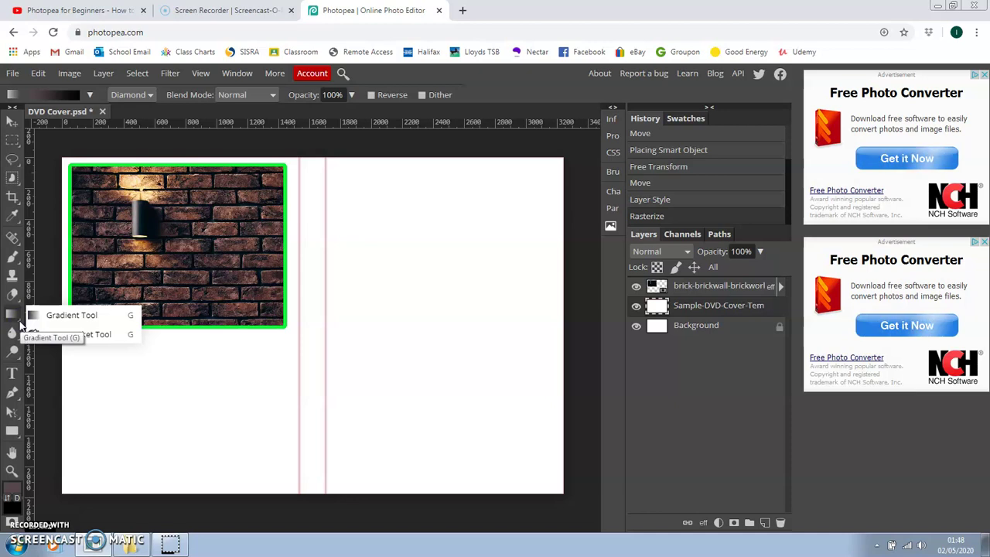
left_click(91, 337)
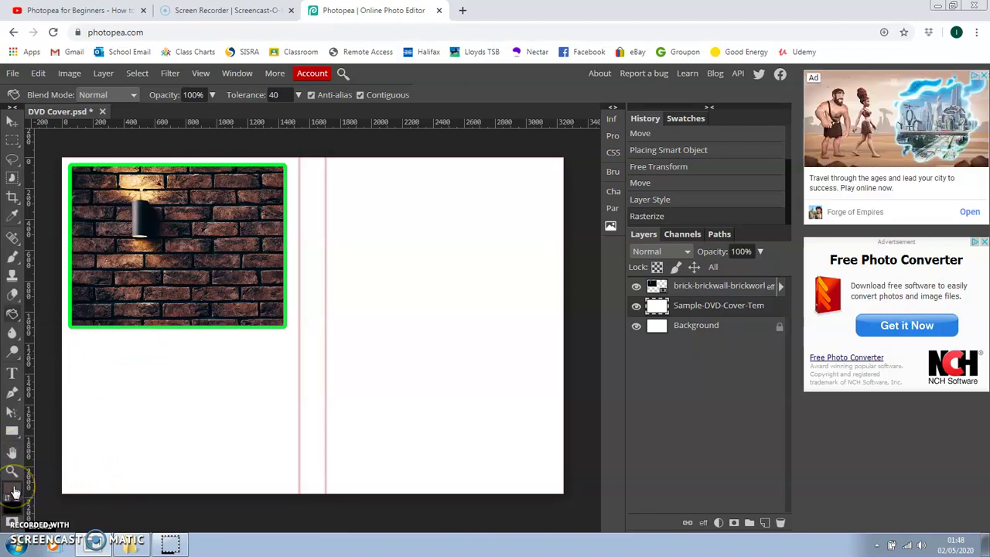
left_click(14, 492)
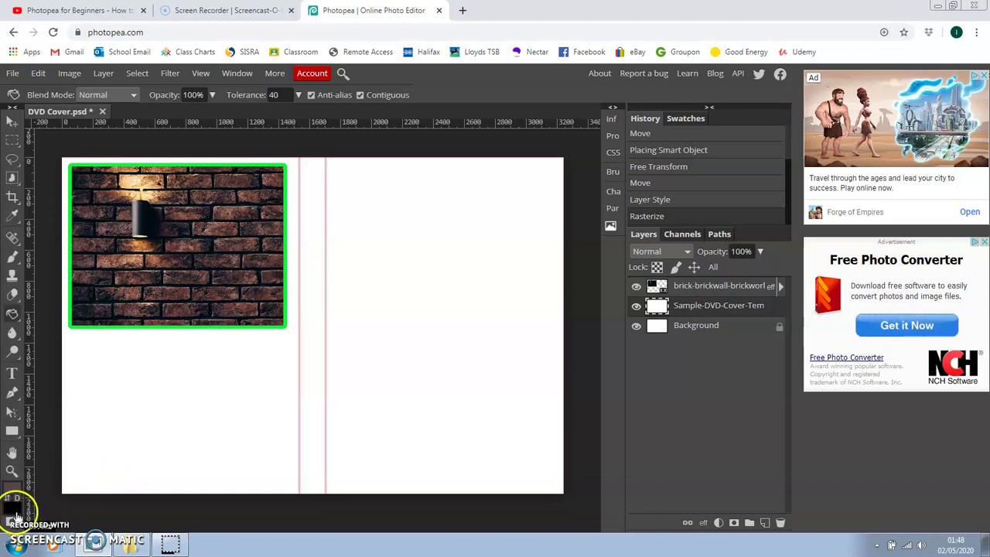
left_click(11, 492)
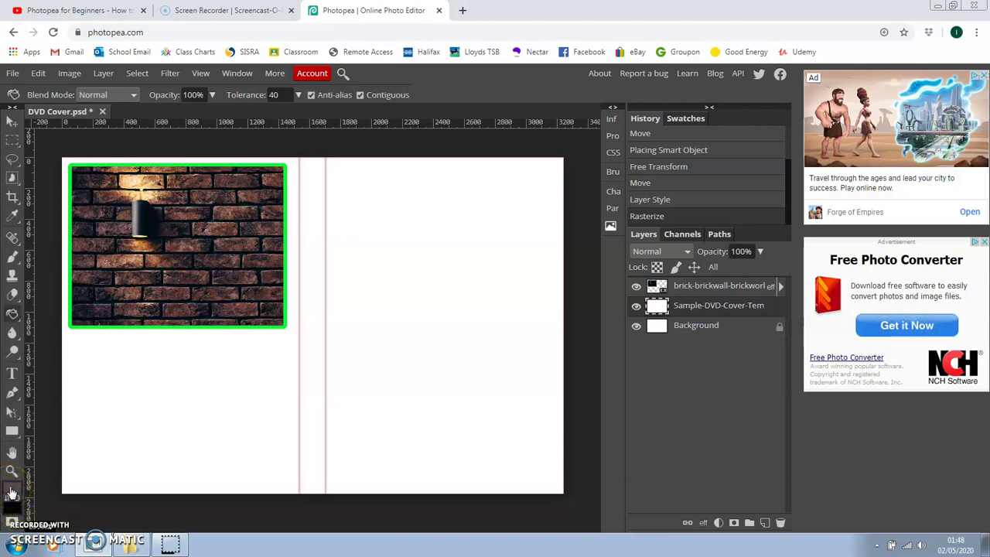
left_click(10, 491)
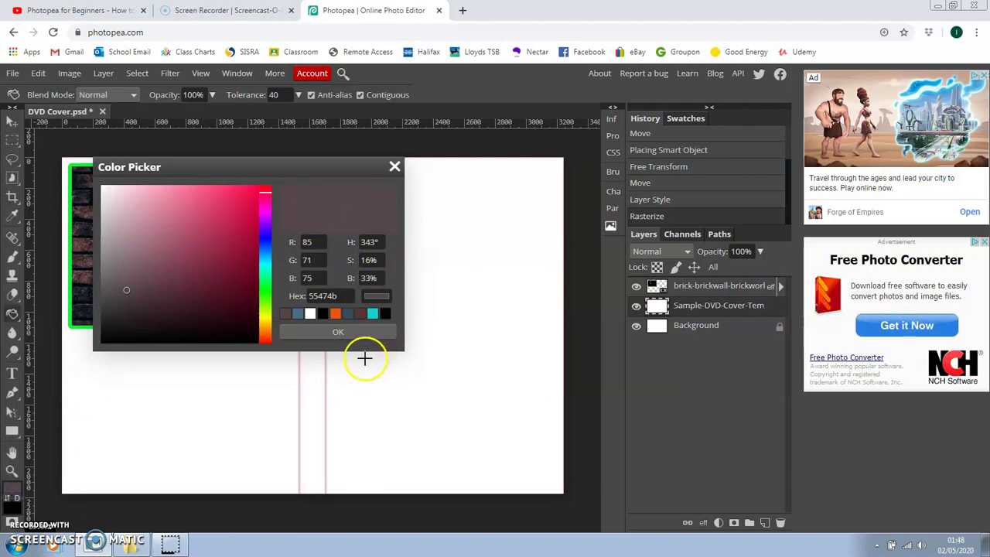
left_click(343, 333)
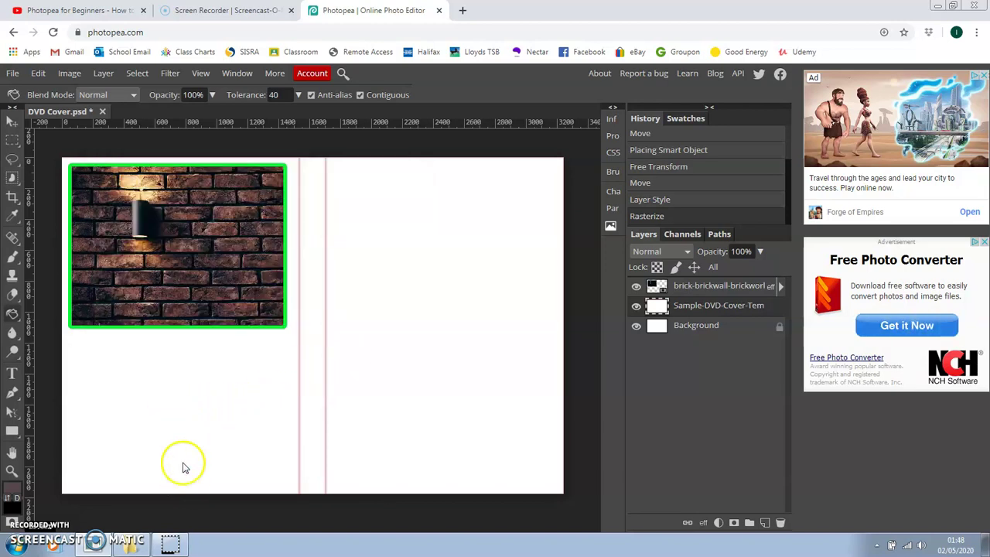
left_click(151, 412)
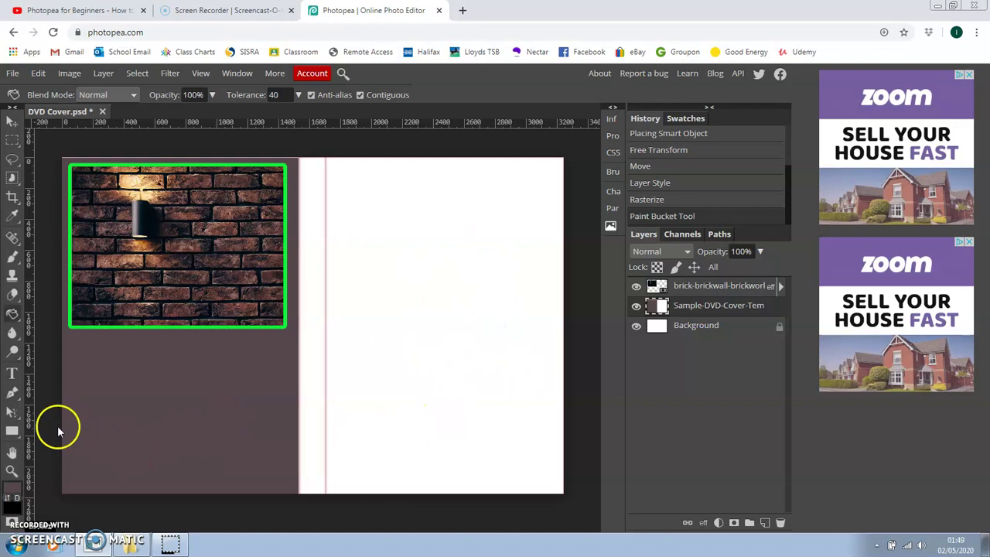
- Change the foreground colour to a more saturated crimson pink and fill the front cover panel with it
left_click(11, 490)
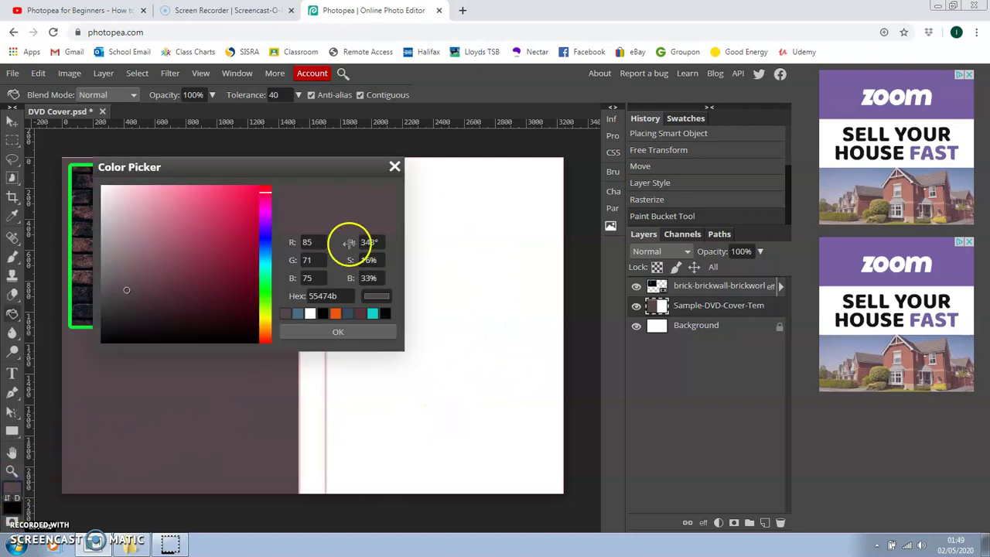
mouse_move(139, 291)
left_mouse_down()
mouse_move(128, 288)
mouse_move(178, 266)
left_mouse_up()
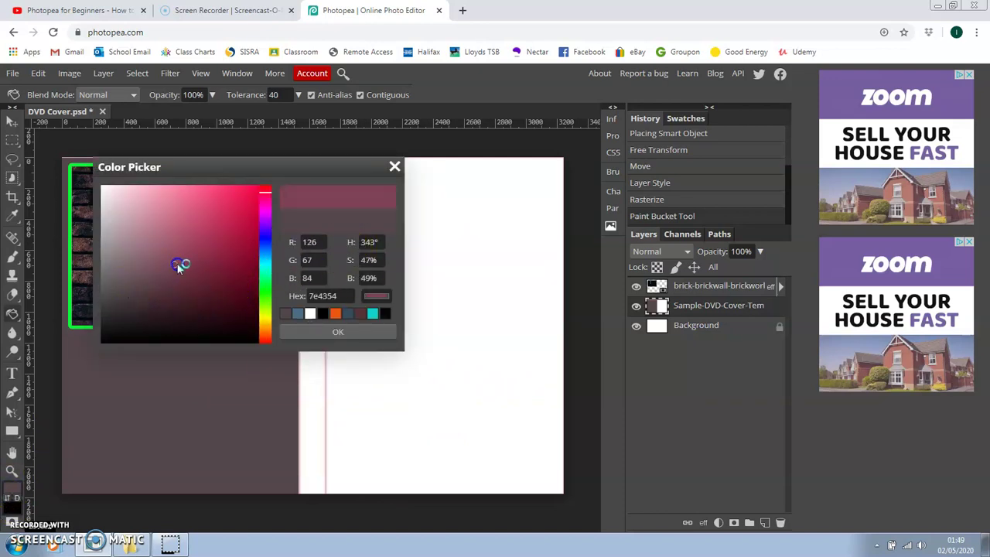
left_click(354, 333)
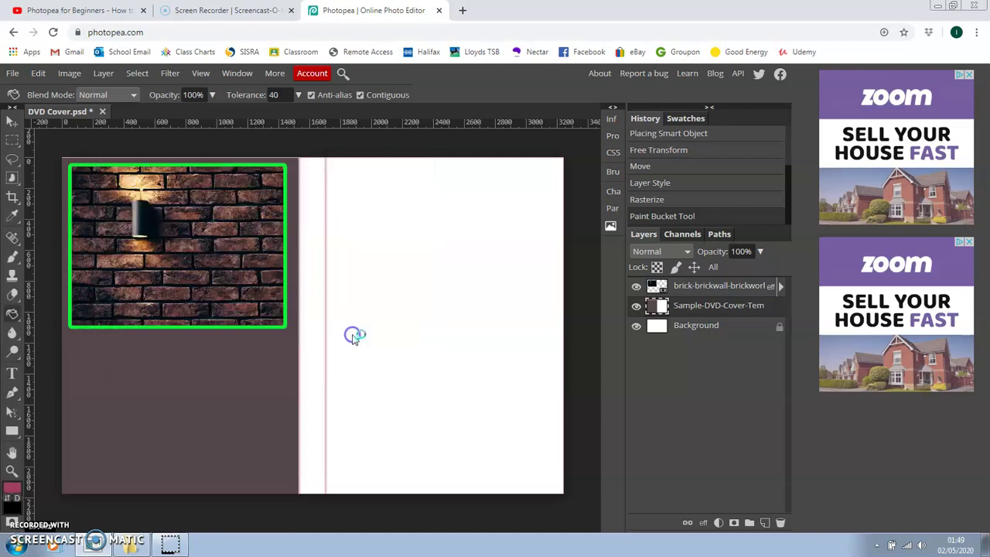
left_click(472, 356)
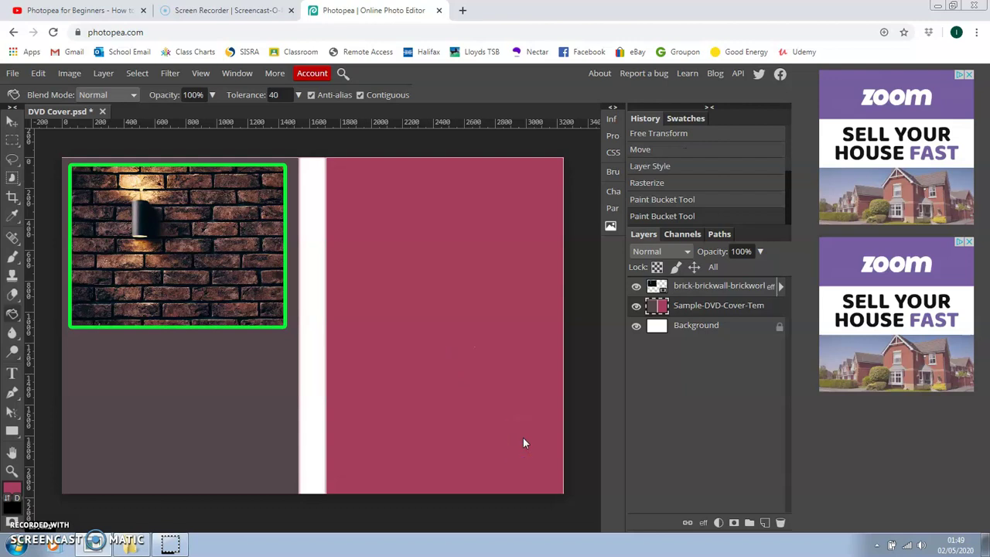
left_click(12, 489)
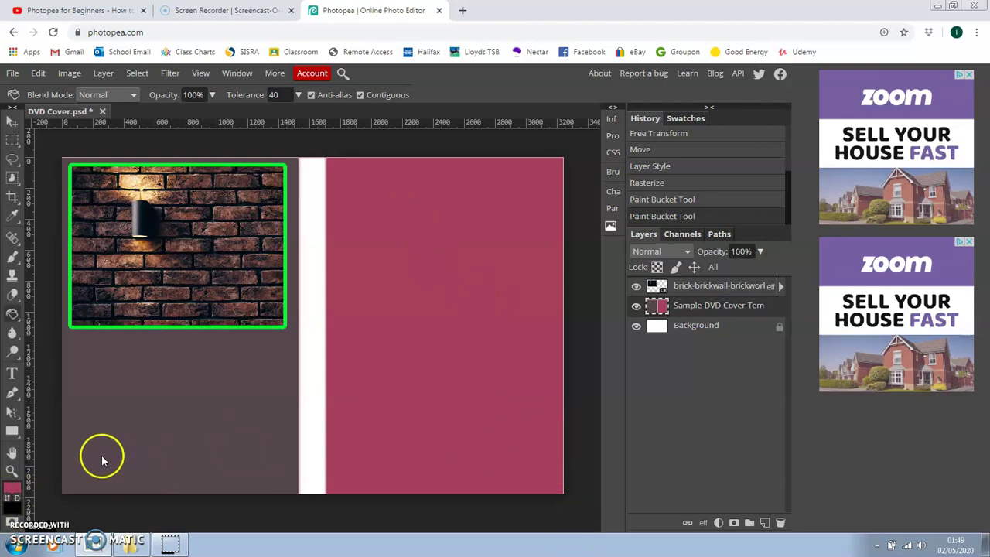
left_click(674, 414)
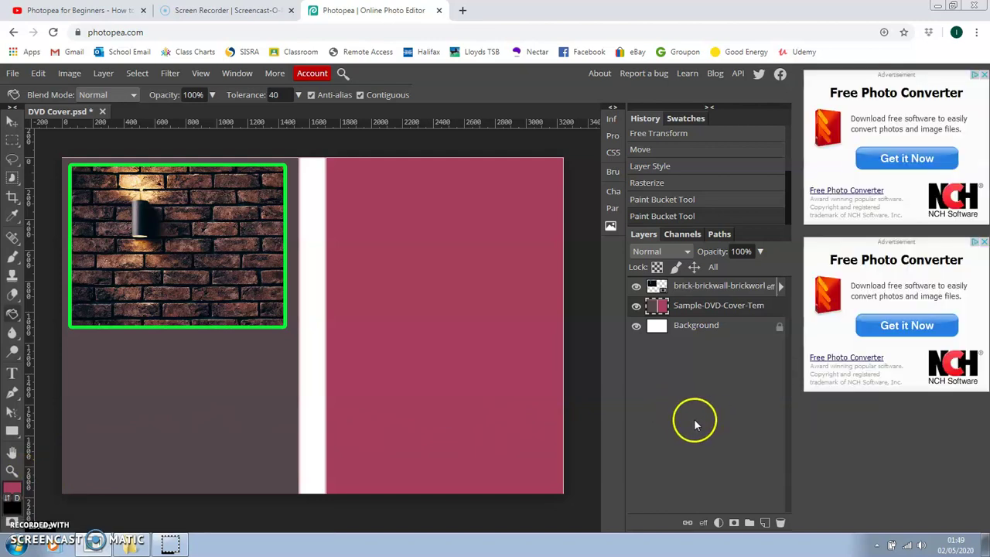
- Apply a Diamond gradient from the crimson foreground colour to black, running from the front cover's upper right corner toward the spine at about mid-height
right_click(19, 323)
mouse_move(84, 311)
left_mouse_down()
mouse_move(84, 332)
mouse_move(94, 317)
left_mouse_up()
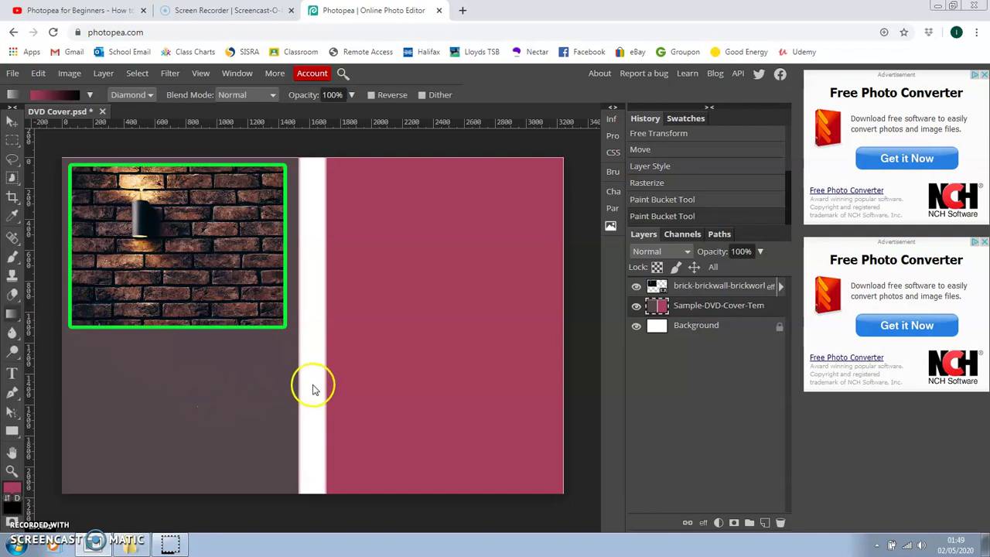
left_click(91, 96)
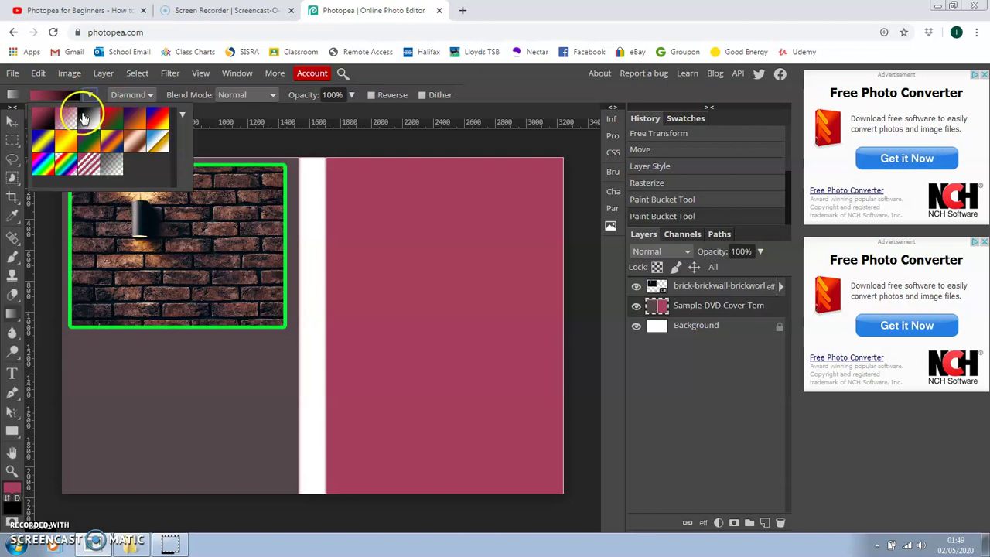
left_click(148, 95)
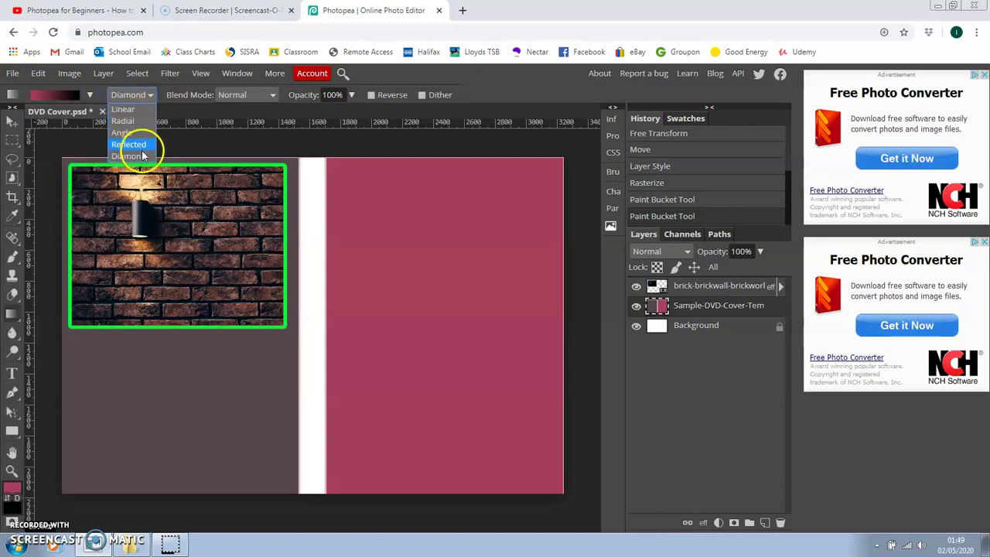
left_click(138, 156)
left_click(149, 155)
left_click(14, 96)
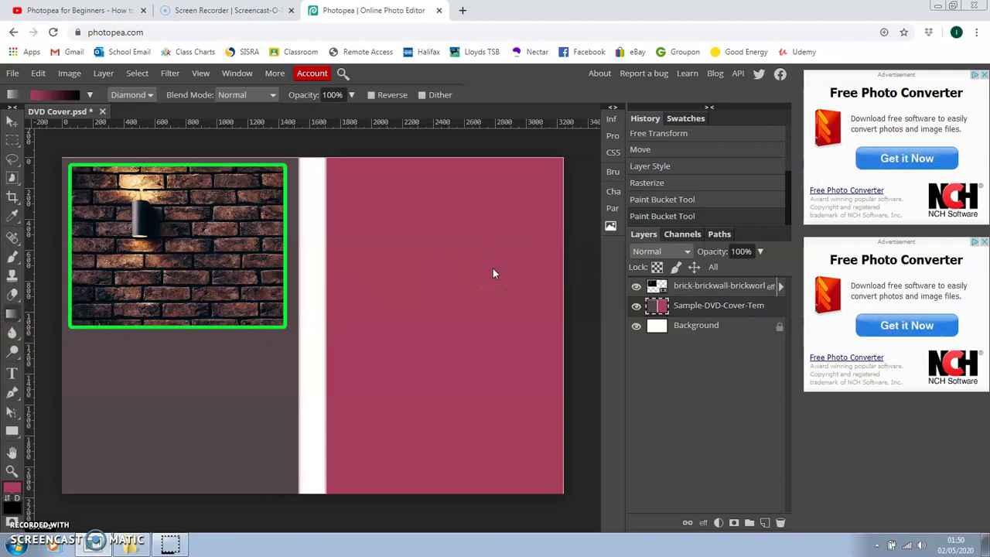
left_click_drag(559, 160, 528, 195)
left_click_drag(410, 298, 335, 375)
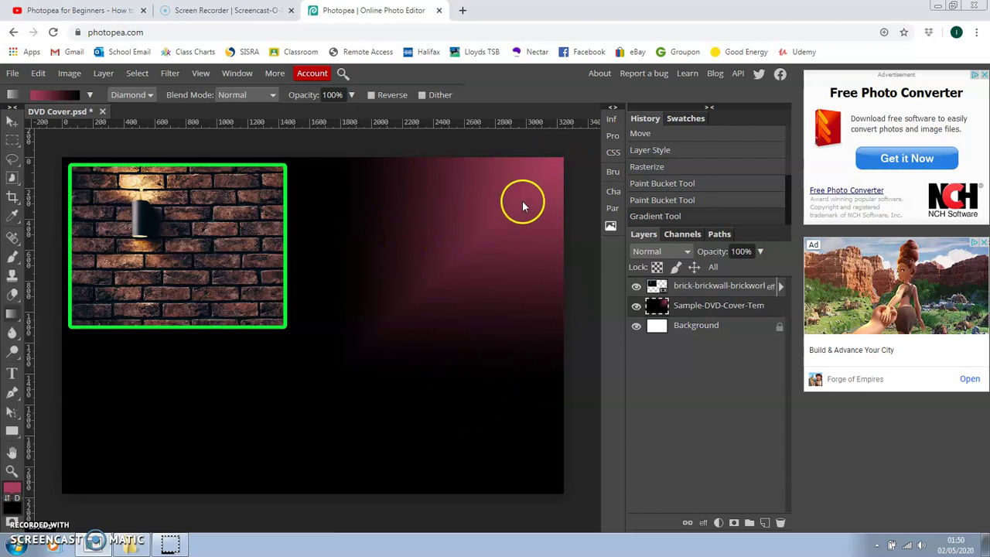
- Redraw the Diamond gradient longer, from the upper right of the front cover to the lower edge just left of the spine
left_click_drag(540, 164, 327, 473)
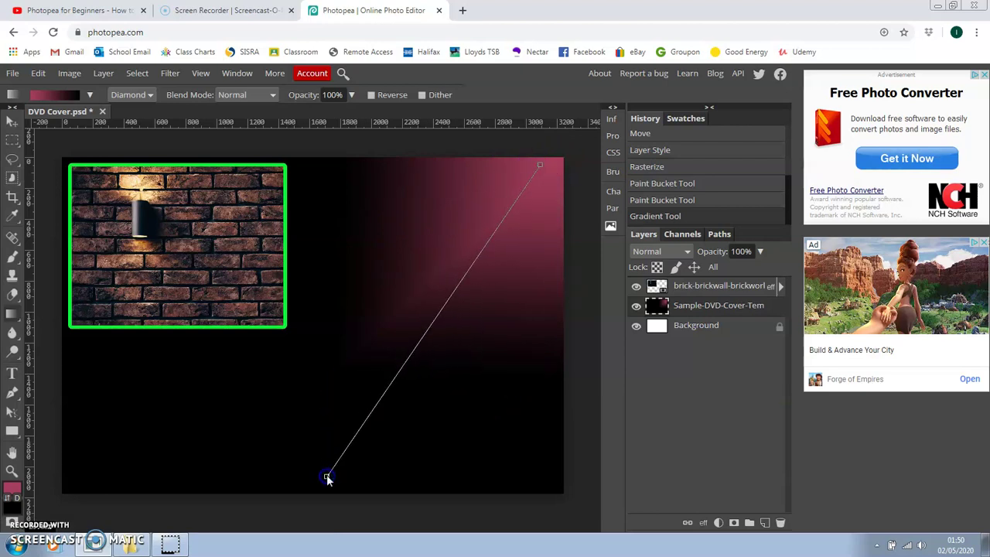
left_click_drag(506, 195, 272, 479)
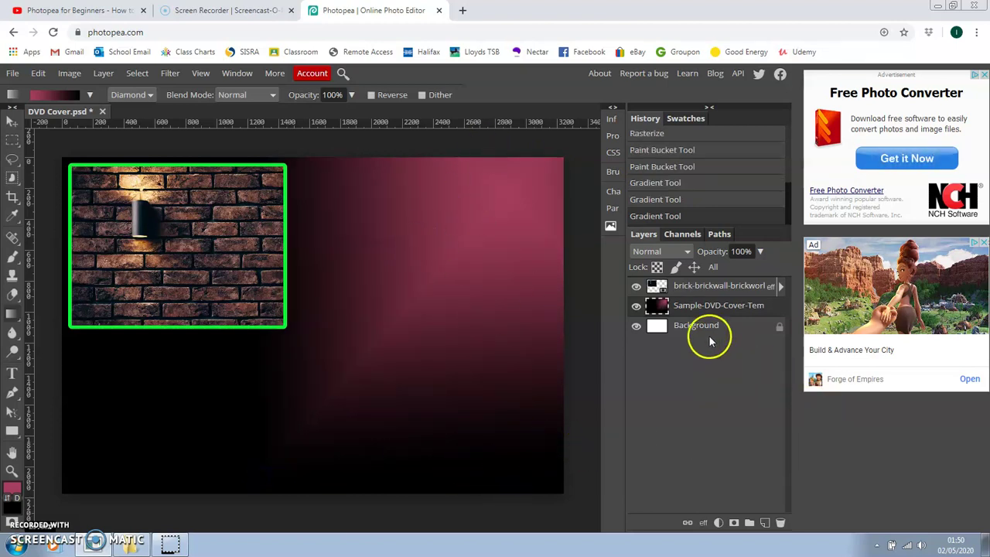
- Try to move the Background layer up above the Sample-DVD-Cover-Tem layer
left_click_drag(702, 327, 702, 311)
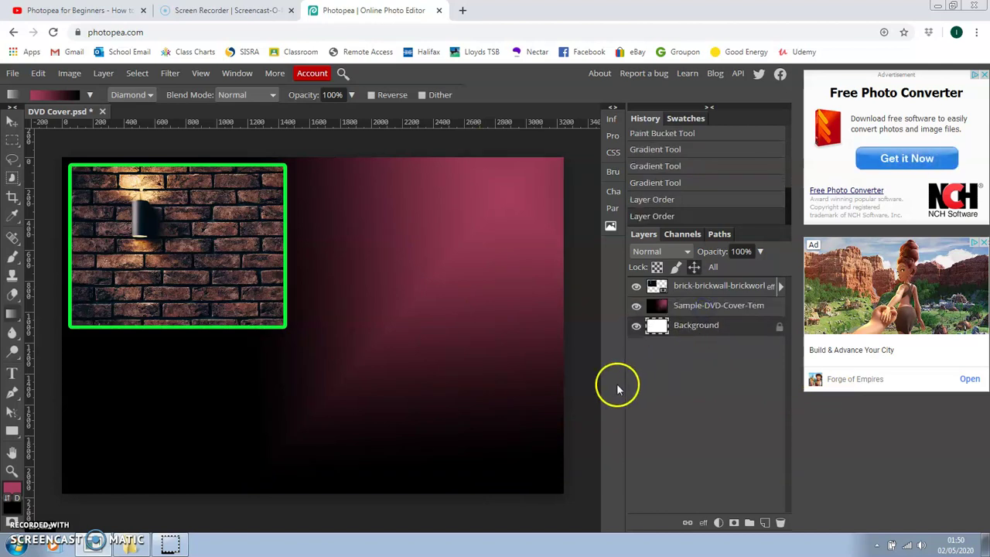